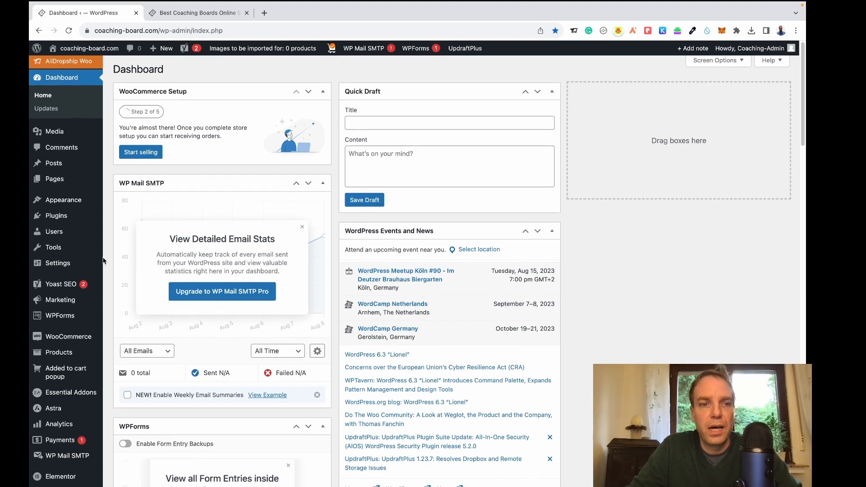
Open the list of Elementor popup templates from the WordPress dashboard
scroll(105, 262, down, 2)
scroll(105, 262, down, 3)
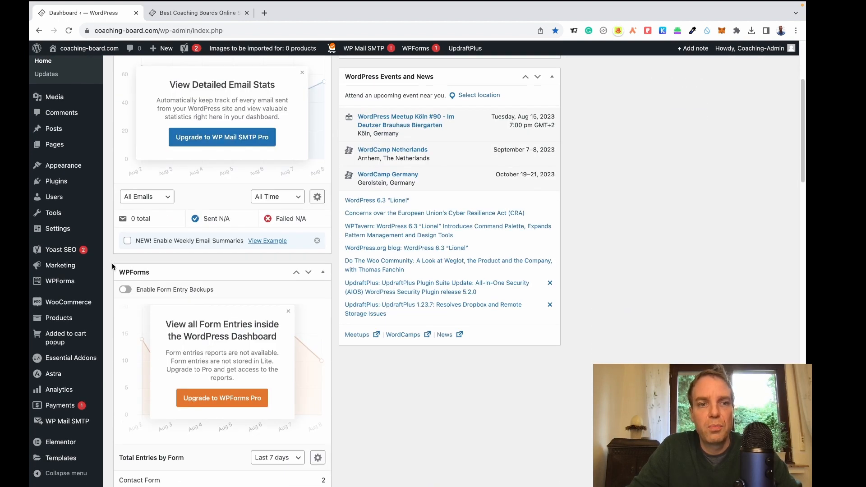
mouse_move(66, 443)
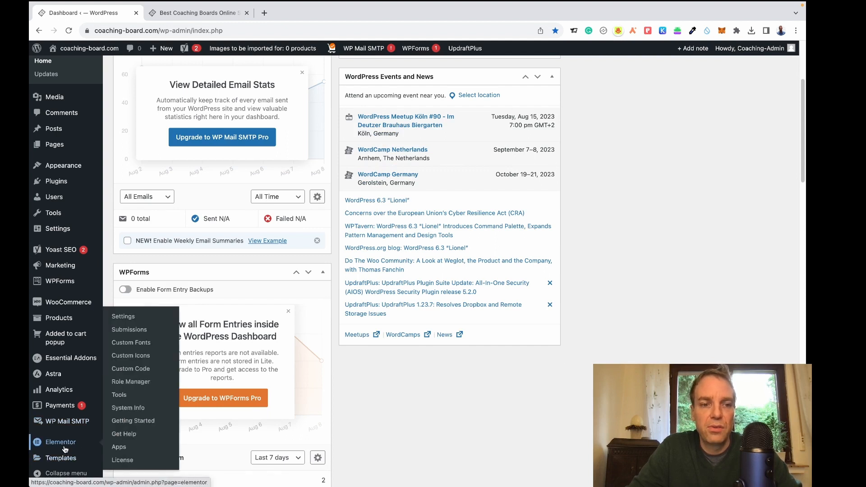
mouse_move(64, 458)
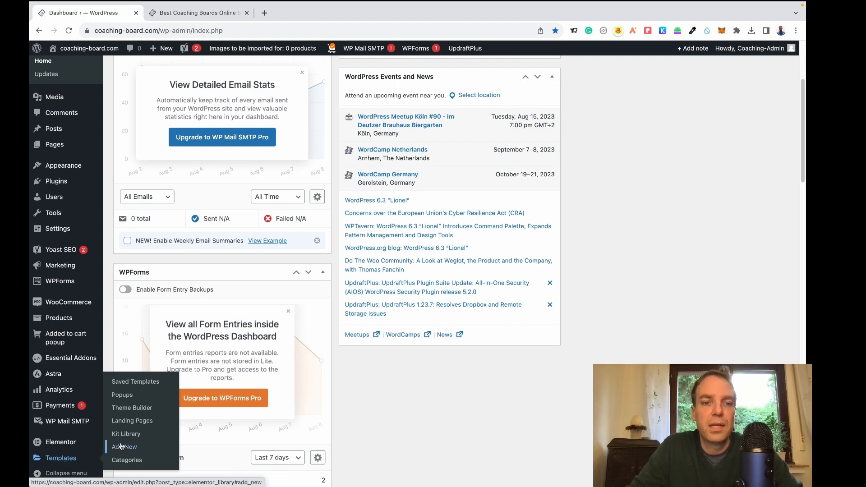
click(126, 400)
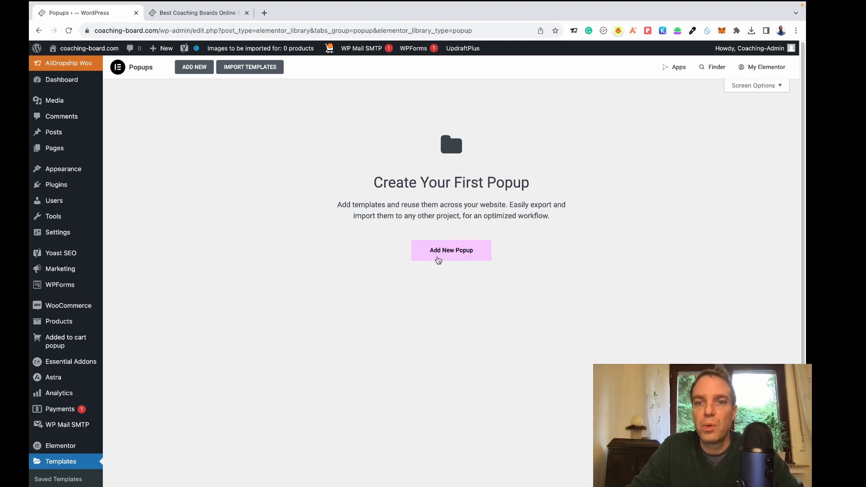
Create a new template of type Popup named "Popup 1"
click(447, 259)
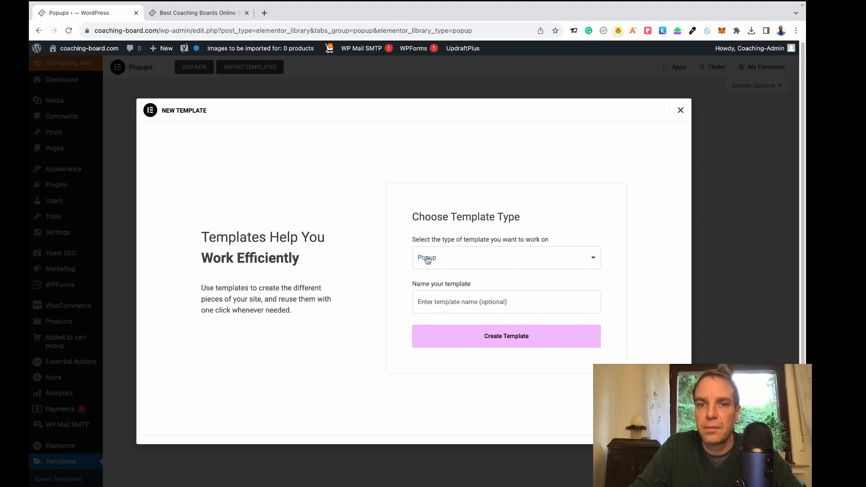
click(439, 302)
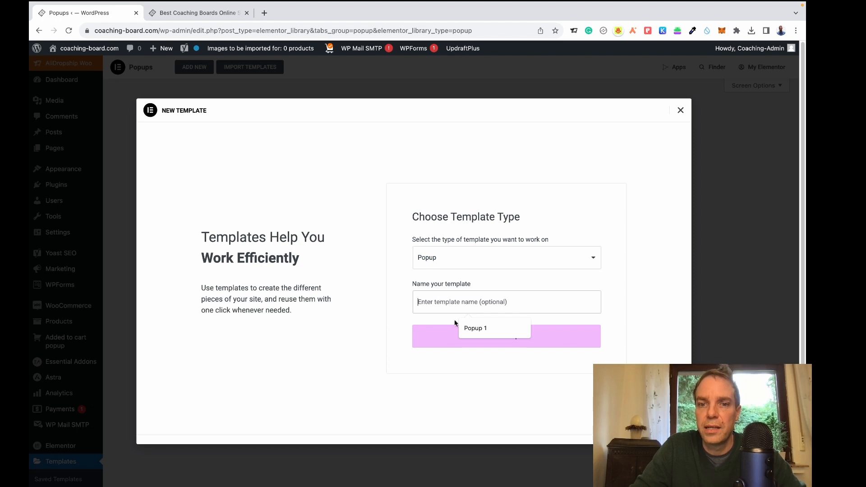
click(474, 328)
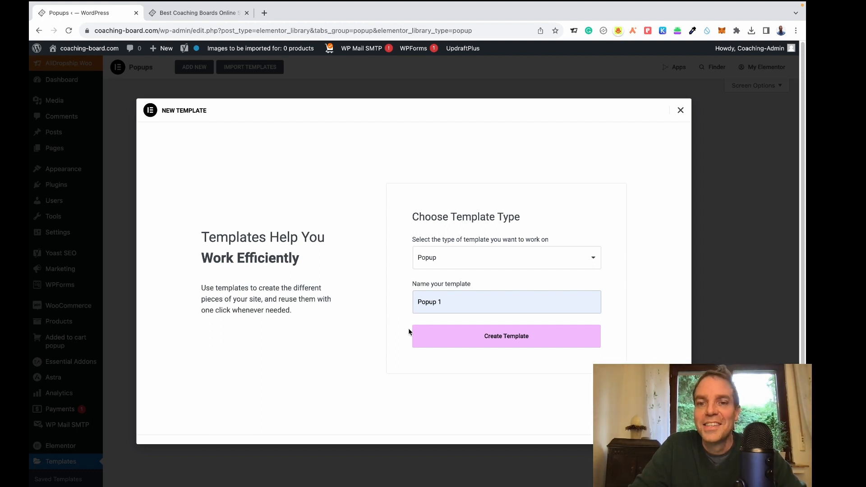
click(478, 343)
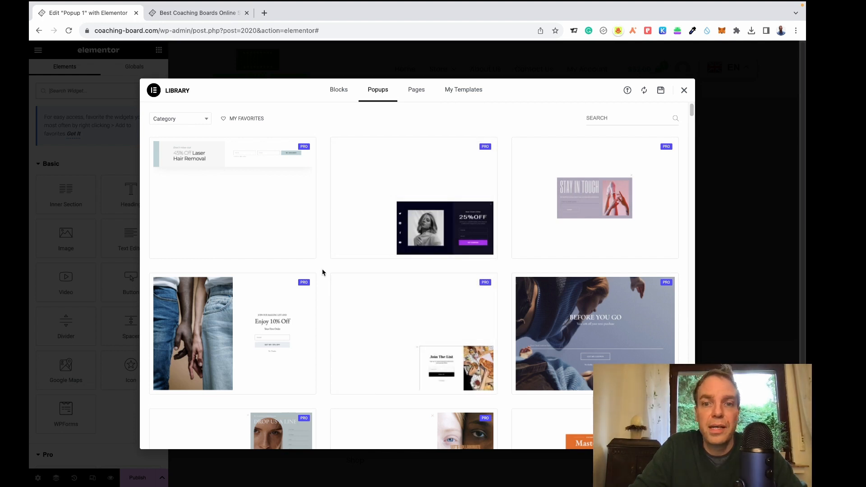
Browse the library's popup designs and insert the cupcake template headed "10% Off On Your First Order"
mouse_move(211, 342)
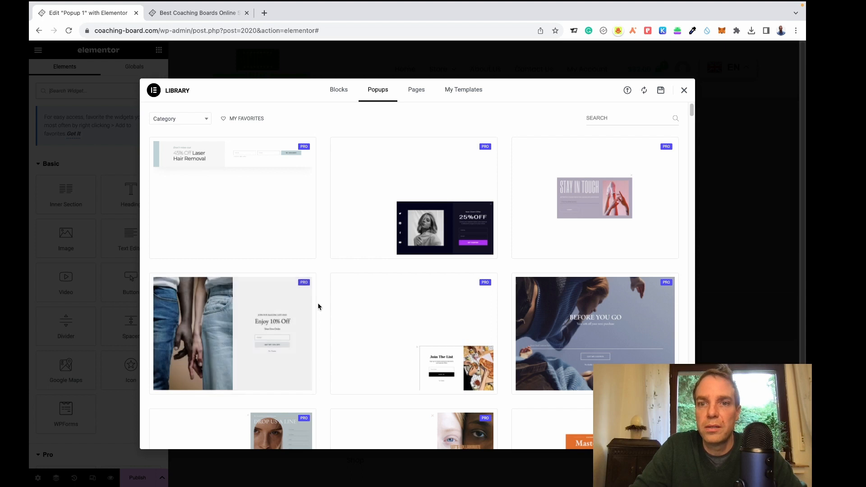
mouse_move(331, 328)
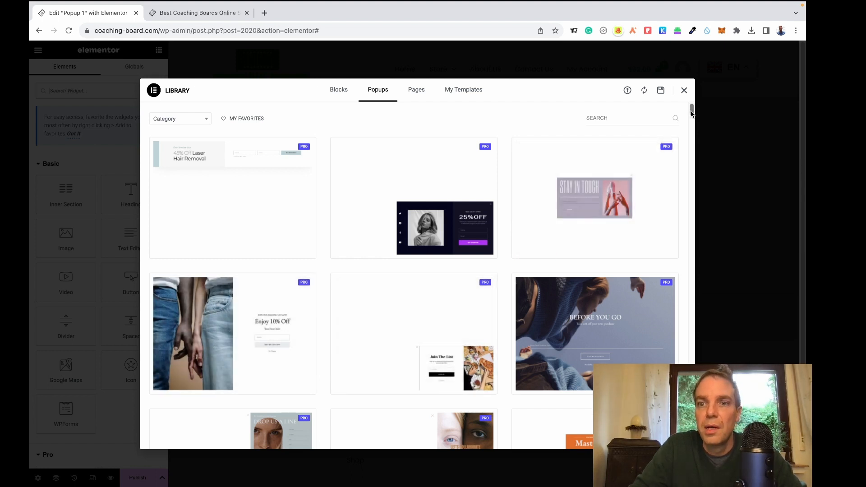
drag(691, 112, 694, 144)
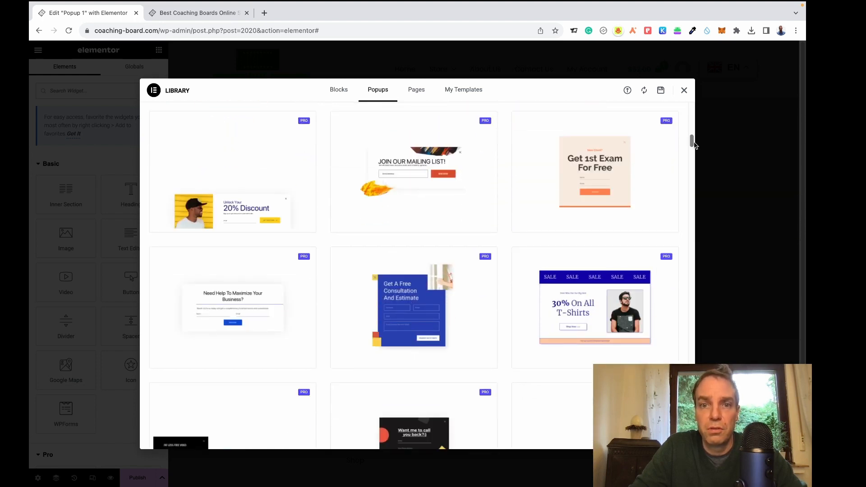
mouse_move(489, 215)
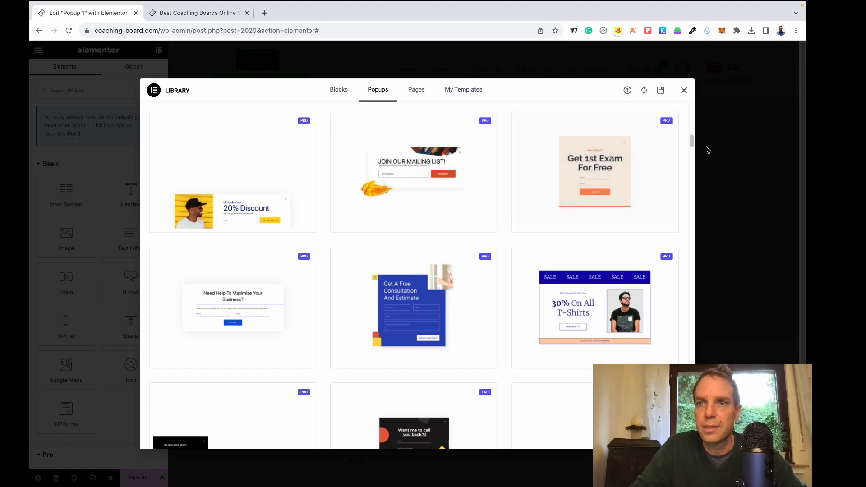
drag(692, 144, 691, 188)
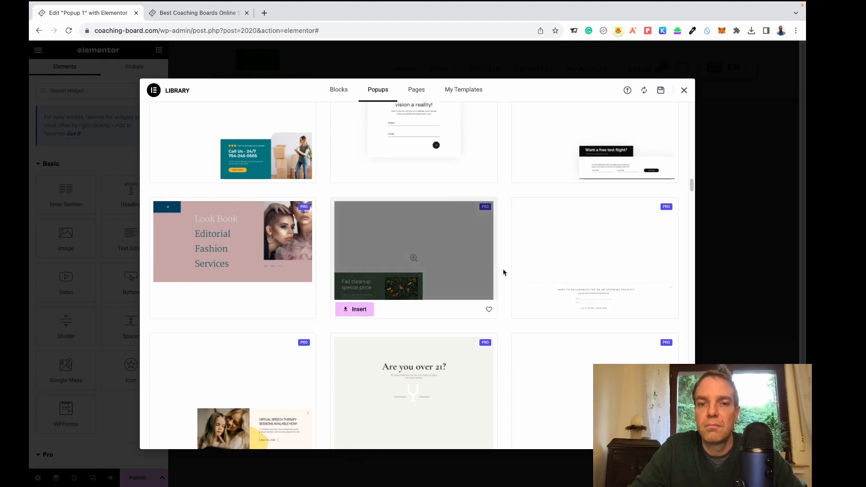
scroll(502, 273, down, 5)
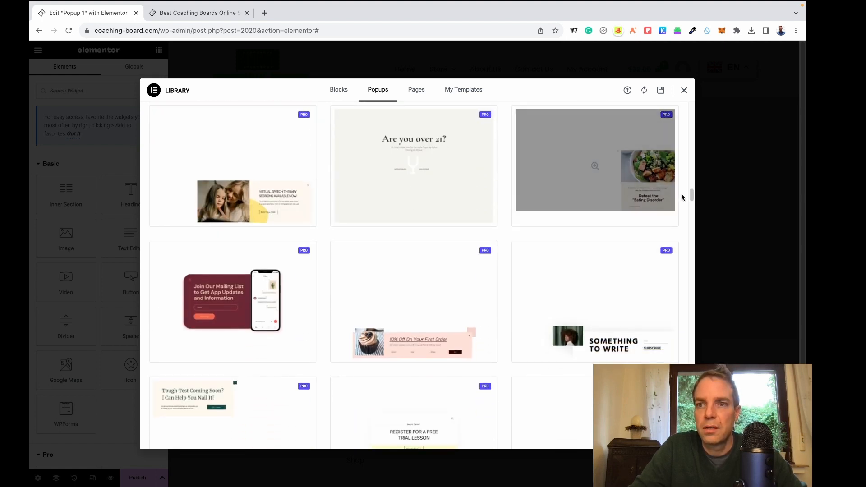
drag(691, 193, 698, 252)
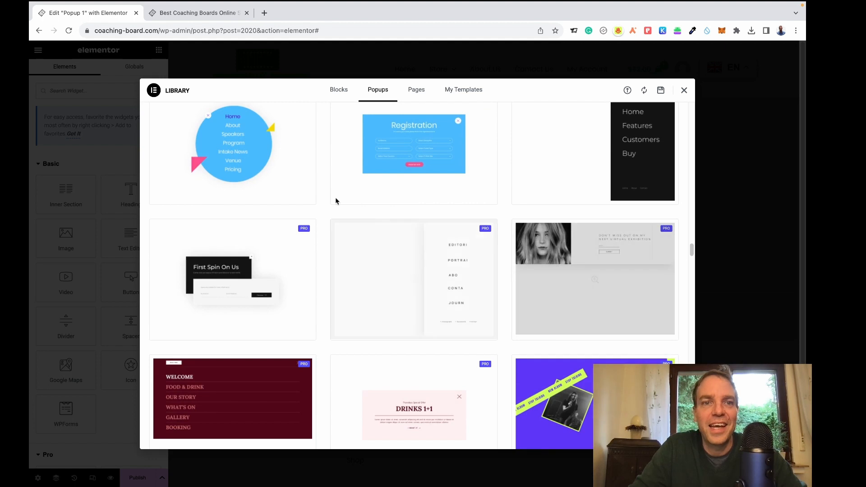
mouse_move(334, 198)
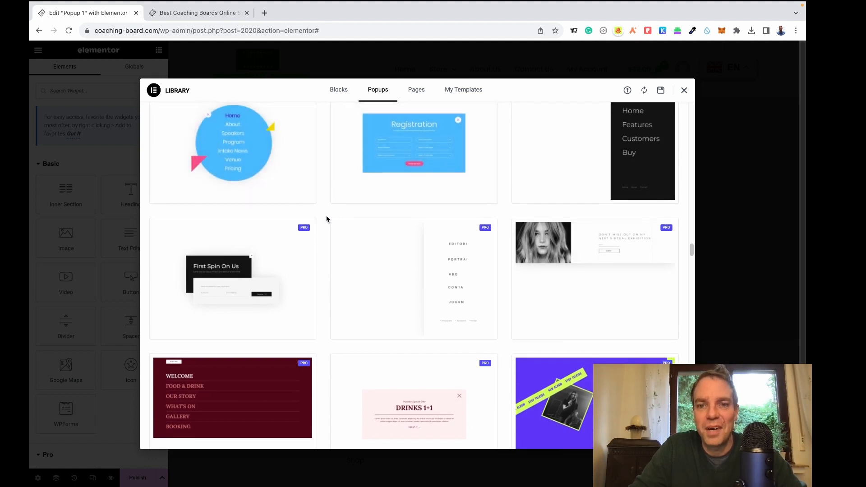
scroll(325, 219, down, 3)
scroll(326, 219, down, 2)
mouse_move(477, 273)
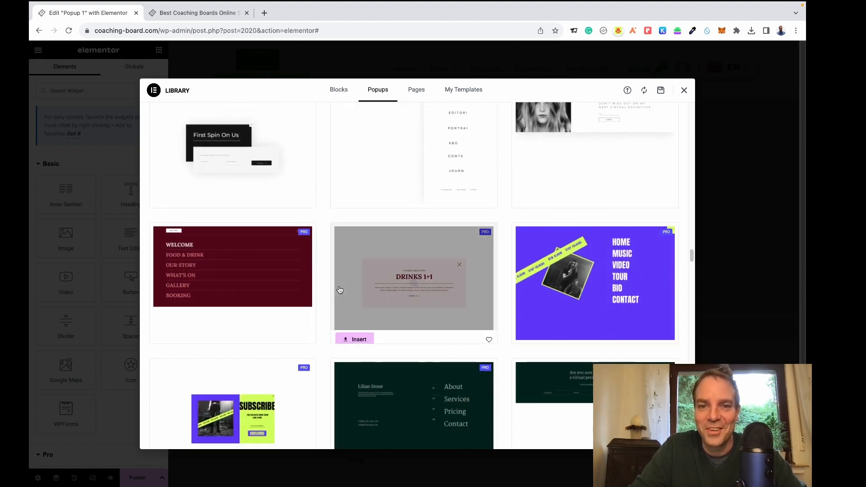
scroll(477, 271, down, 1)
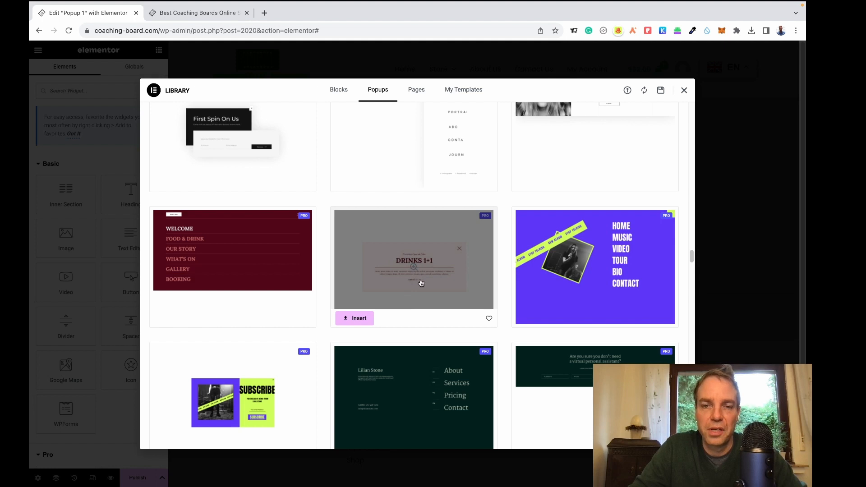
click(359, 318)
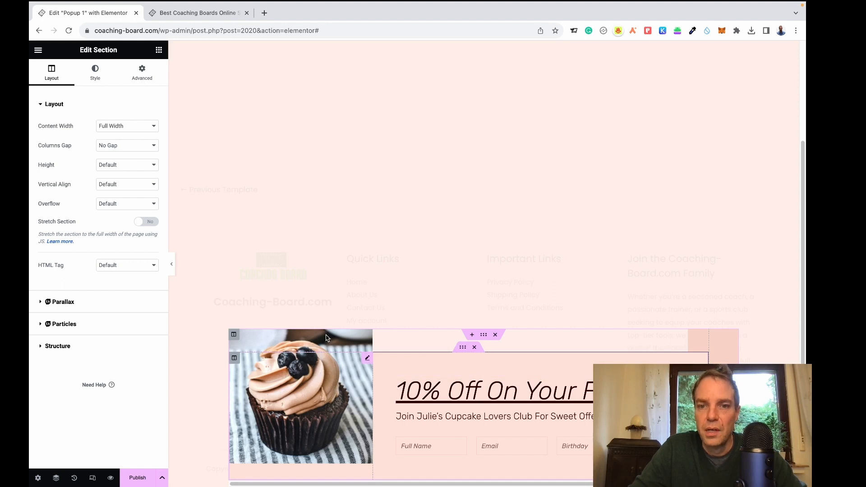
Replace the cupcake picture with the cartoon football player from the media library and set its image size to Medium - 300 x 300
click(311, 369)
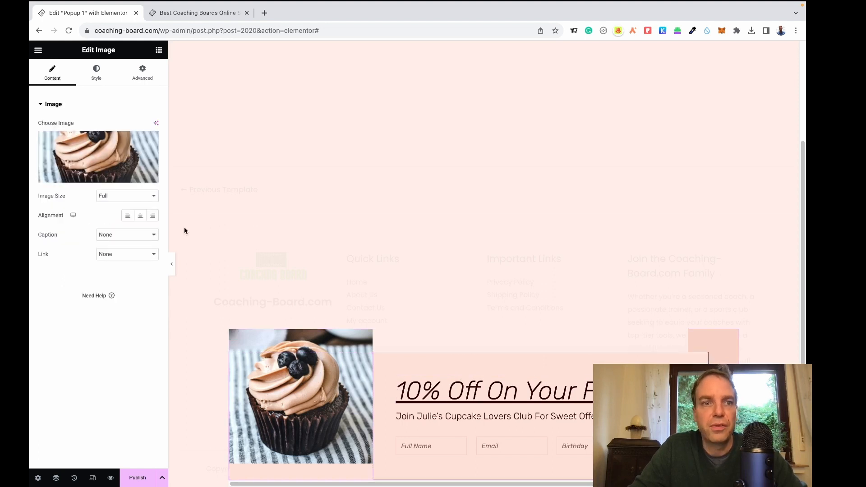
mouse_move(92, 180)
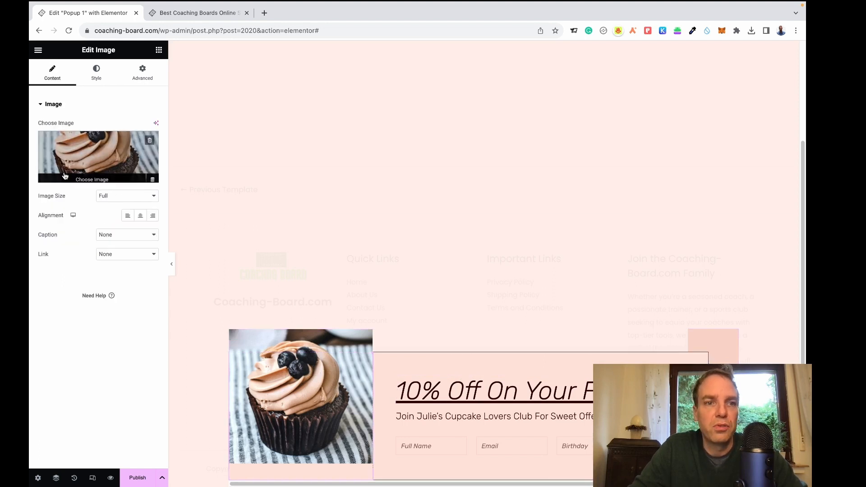
click(96, 179)
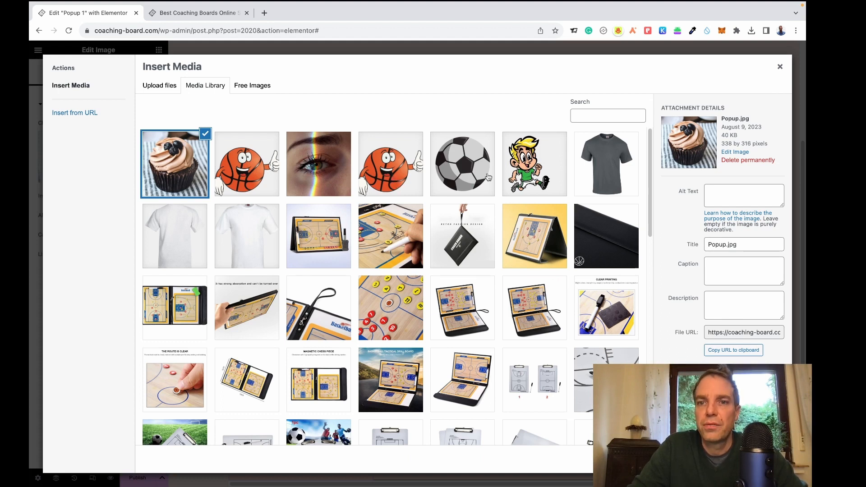
click(524, 168)
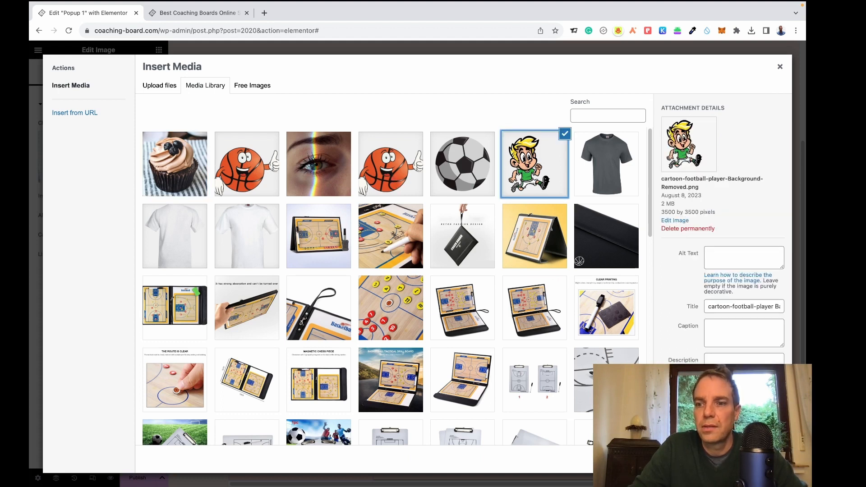
click(768, 459)
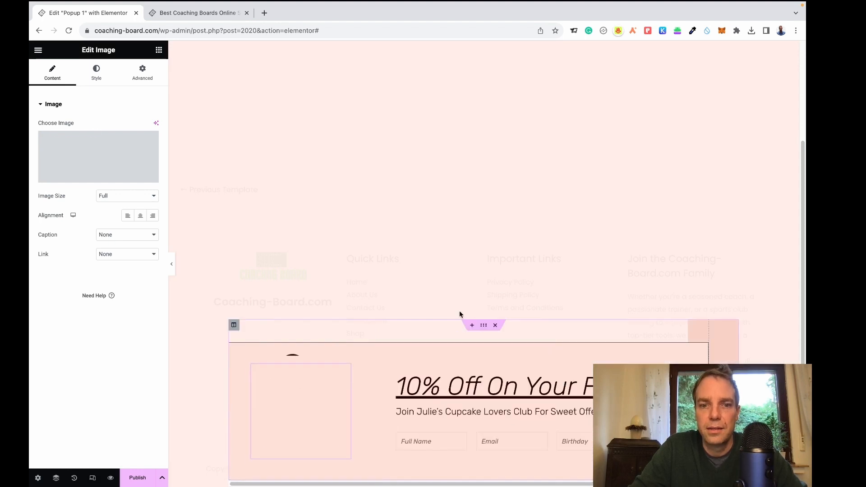
click(130, 200)
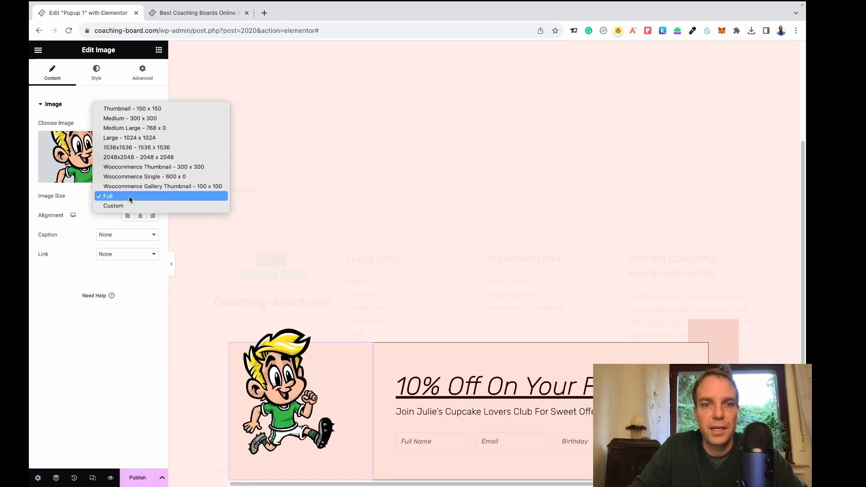
click(136, 120)
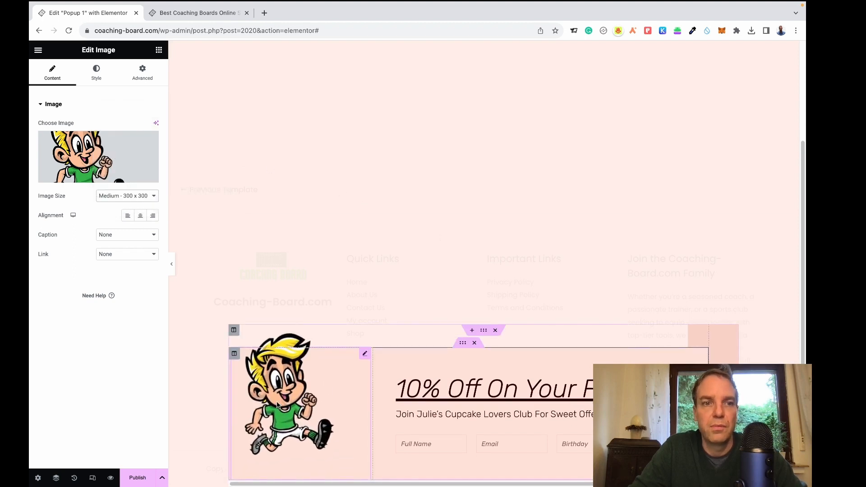
Change the popup's main heading text to "Dont Leave Now!"
click(494, 389)
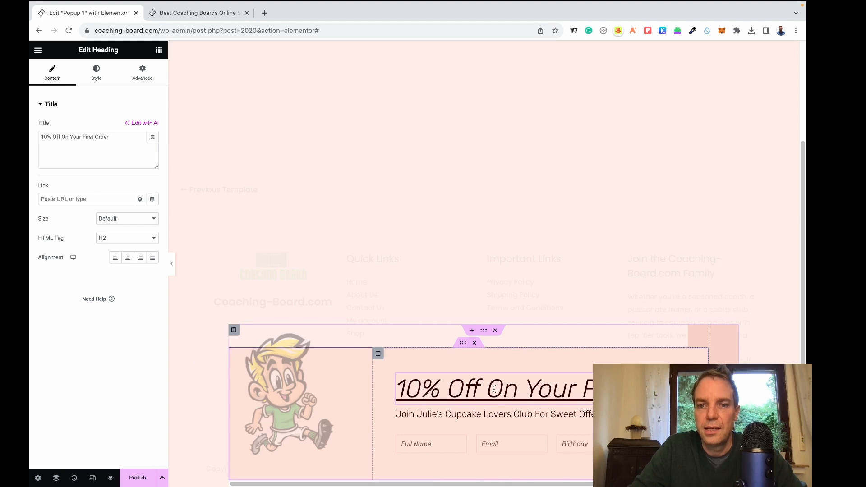
double_click(493, 389)
key(alt+Left)
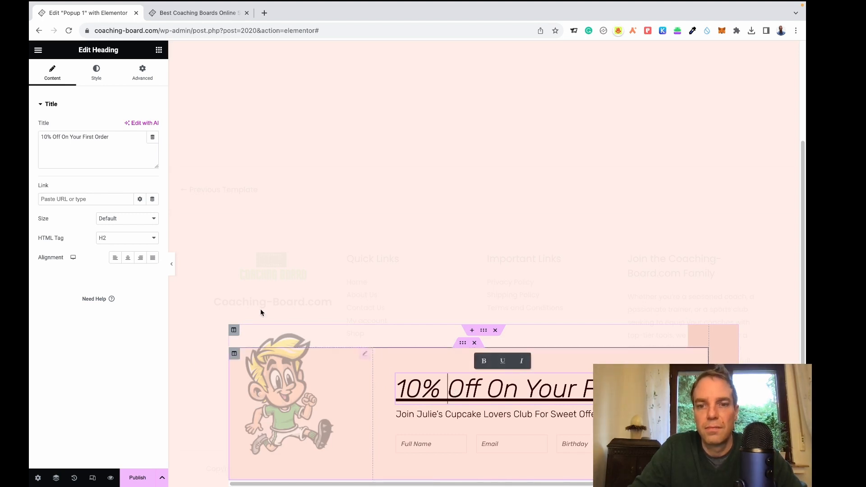
triple_click(112, 143)
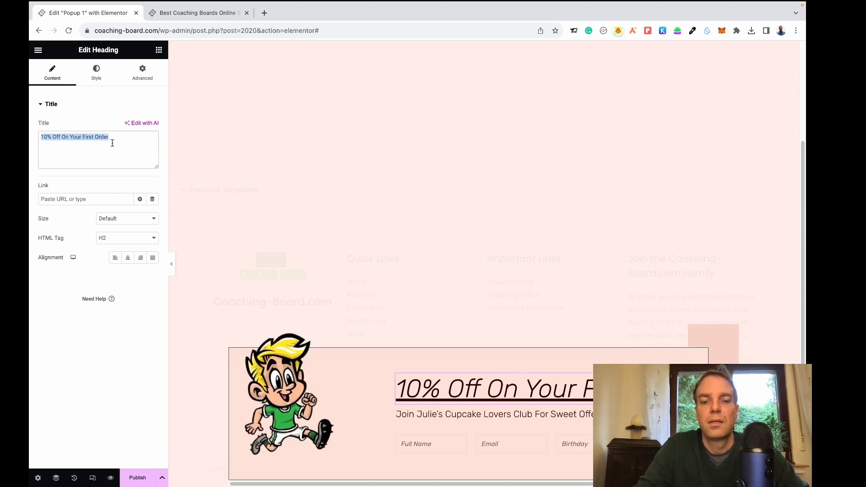
text(Do)
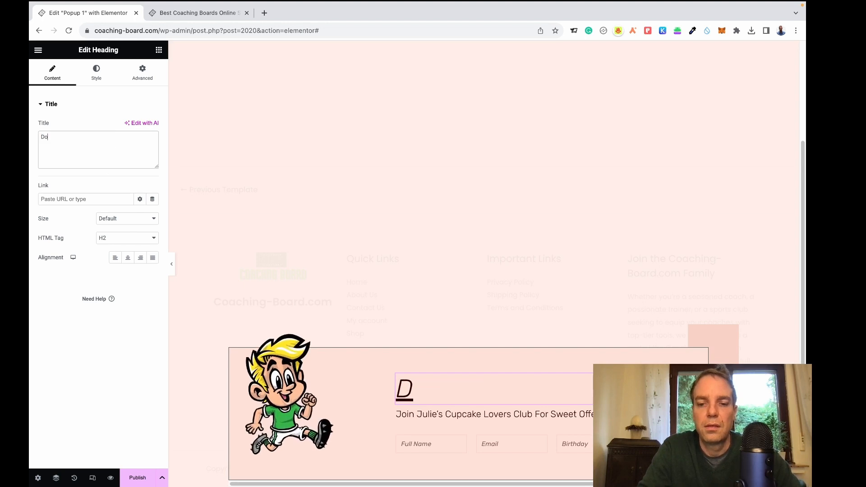
text(nt Lea)
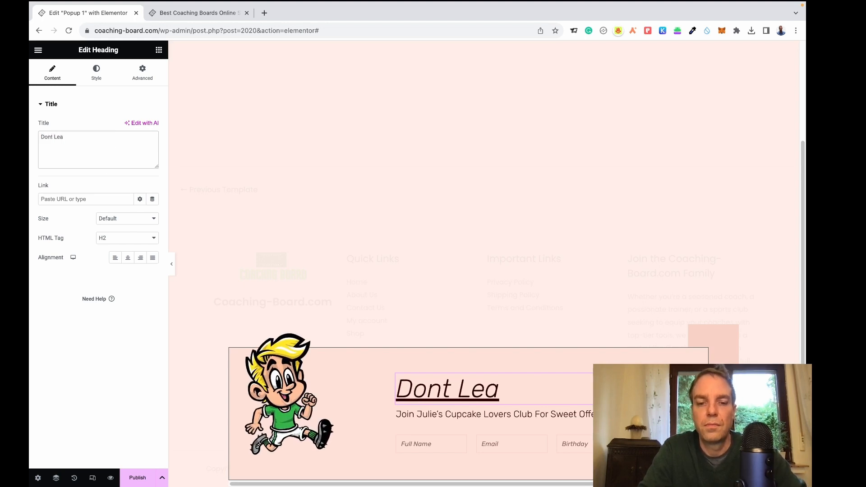
text(ve)
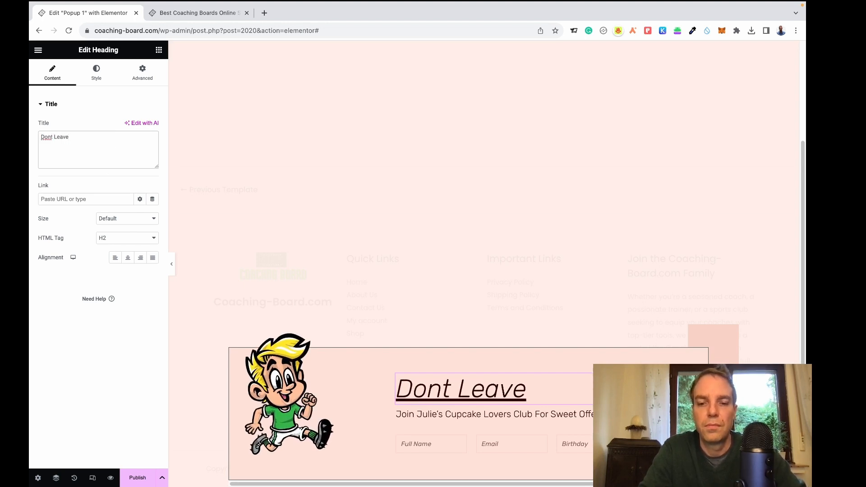
text( Now!)
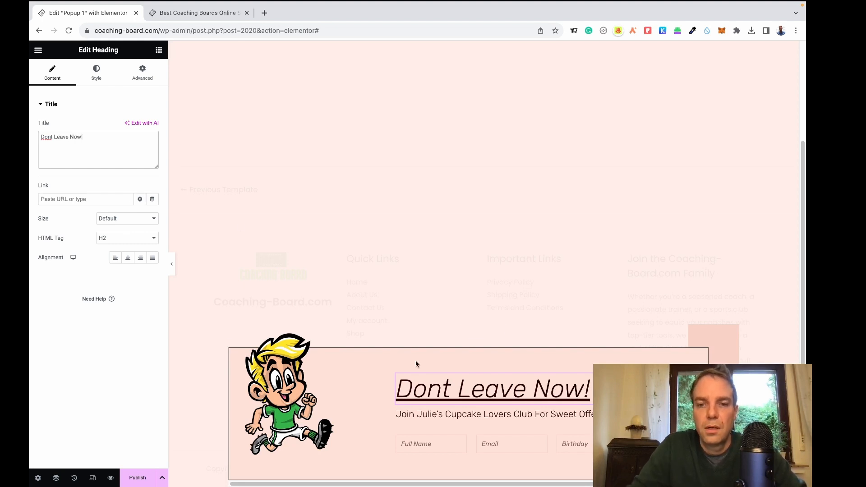
Replace the subheading below the main heading with "We have A Better Deal For You!"
click(472, 414)
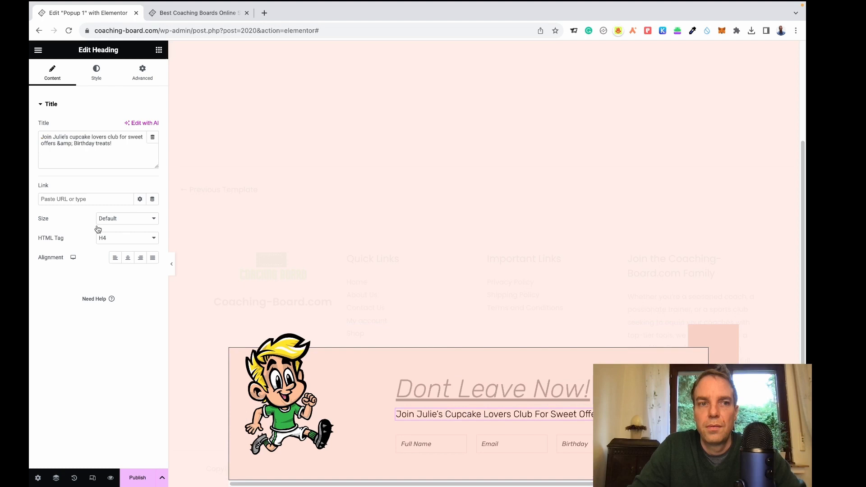
triple_click(92, 145)
text(We have A Better Deal For You!)
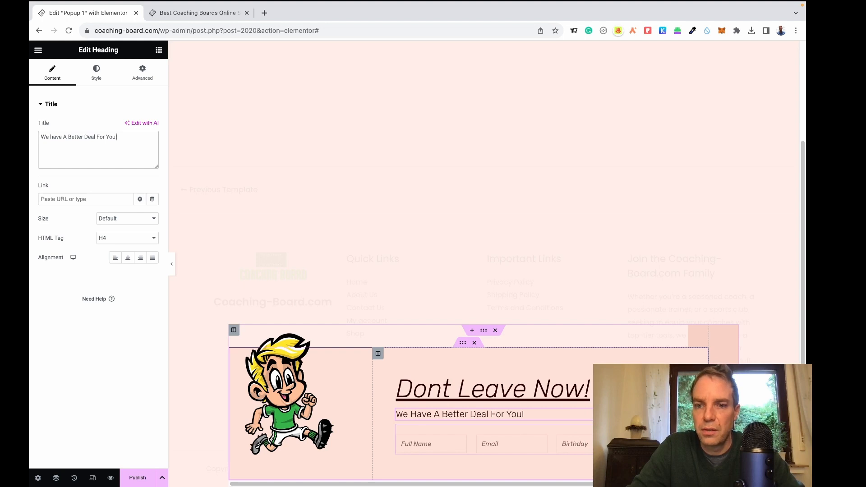
Replace the form below the popup's subheading with a Text Editor widget reading "Use The Code: Save50%"
right_click(703, 443)
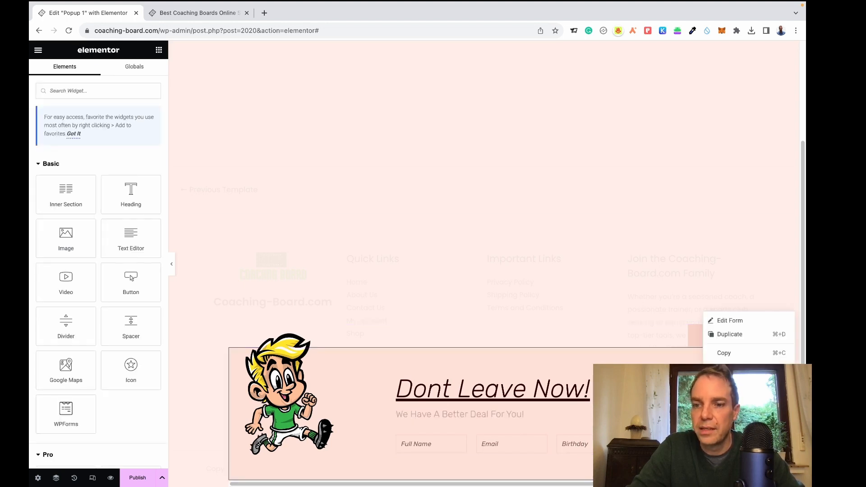
click(726, 469)
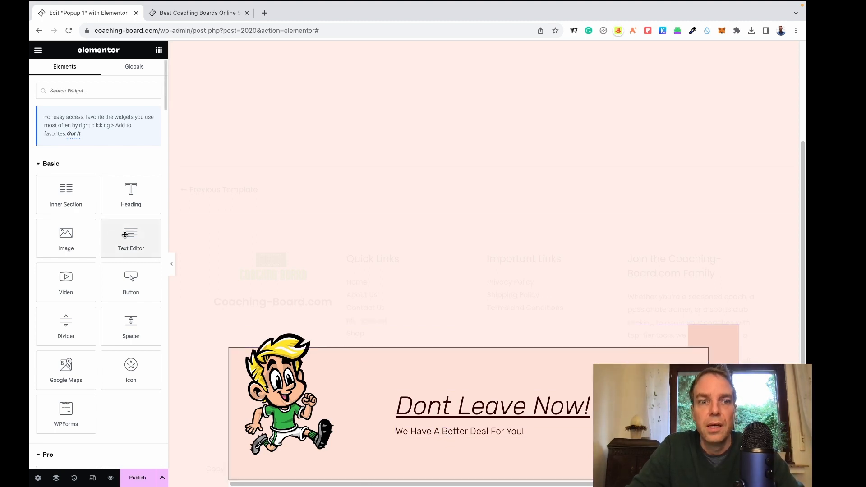
drag(125, 235, 463, 435)
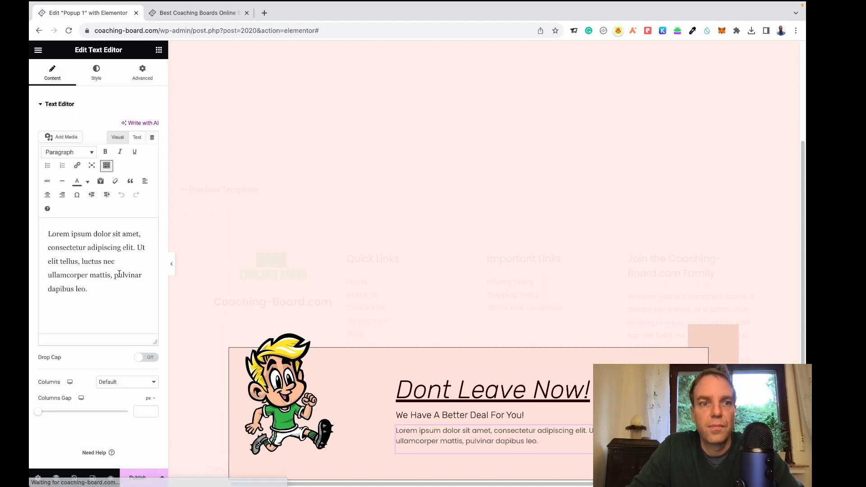
click(118, 275)
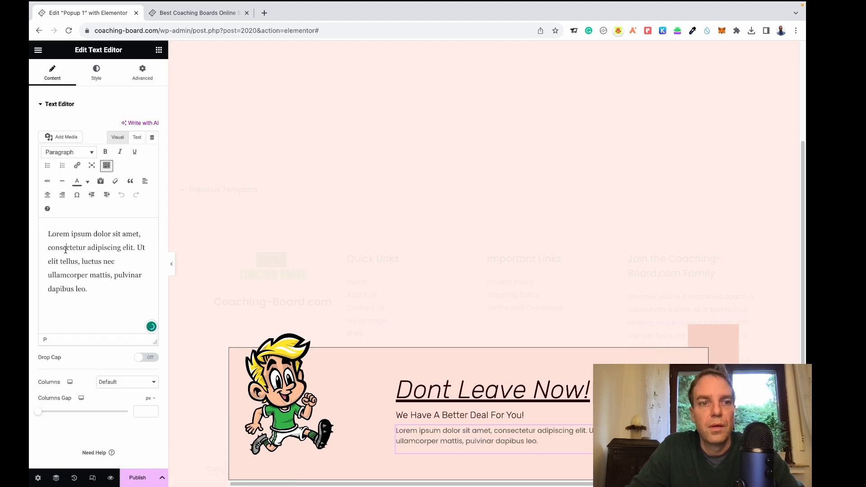
key(ctrl+a)
text(USE)
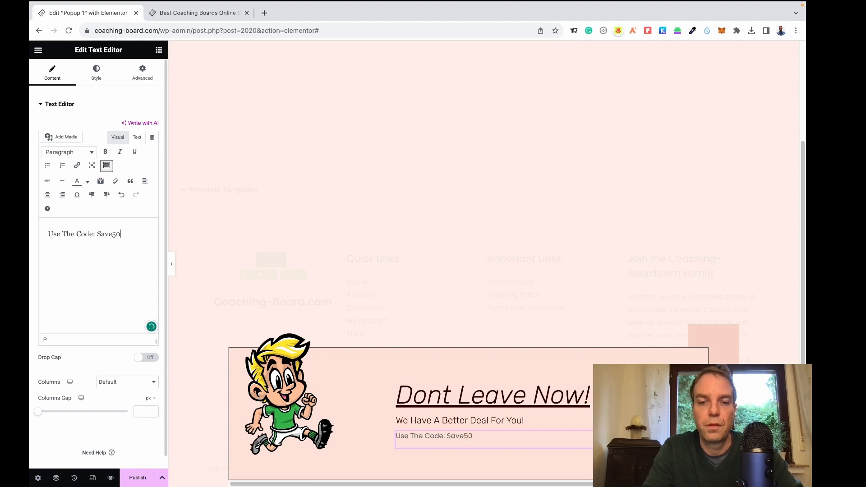
text(%)
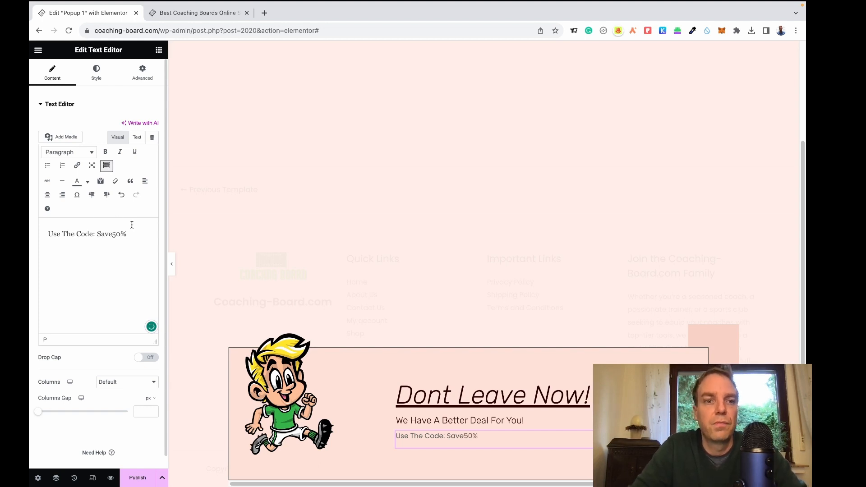
Format the "Use The Code: Save50%" text as Heading 3 and colour it blue
drag(132, 224, 48, 233)
click(82, 154)
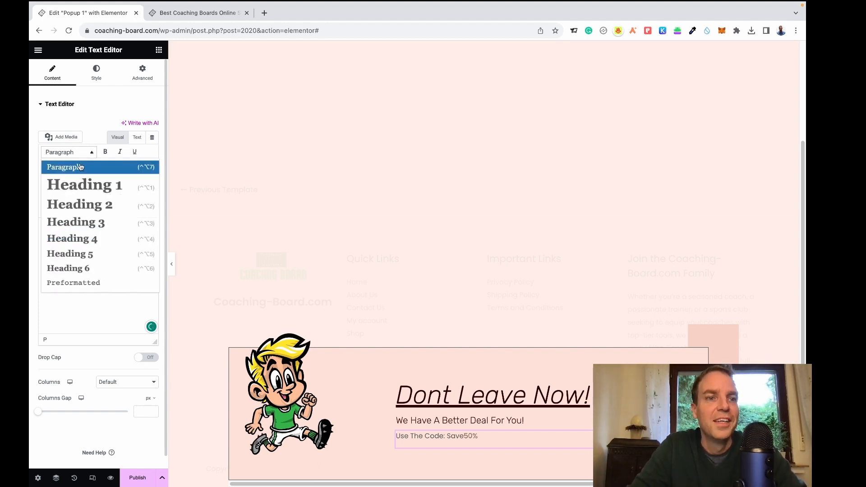
click(103, 224)
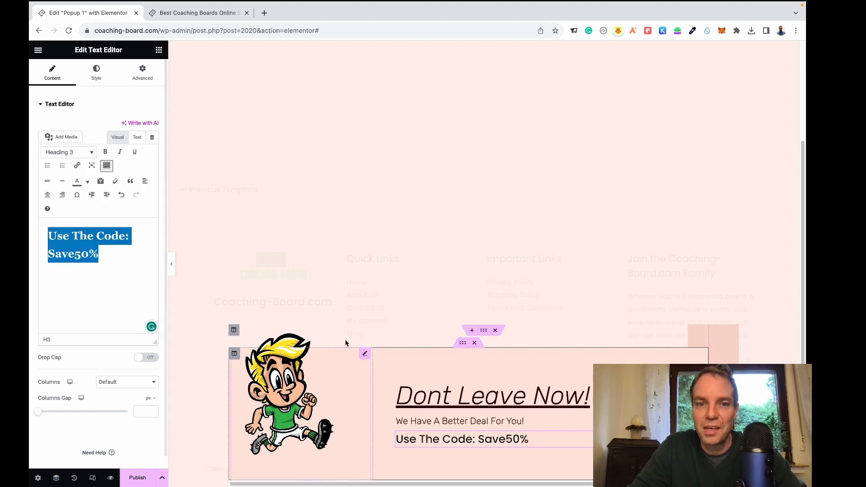
click(85, 185)
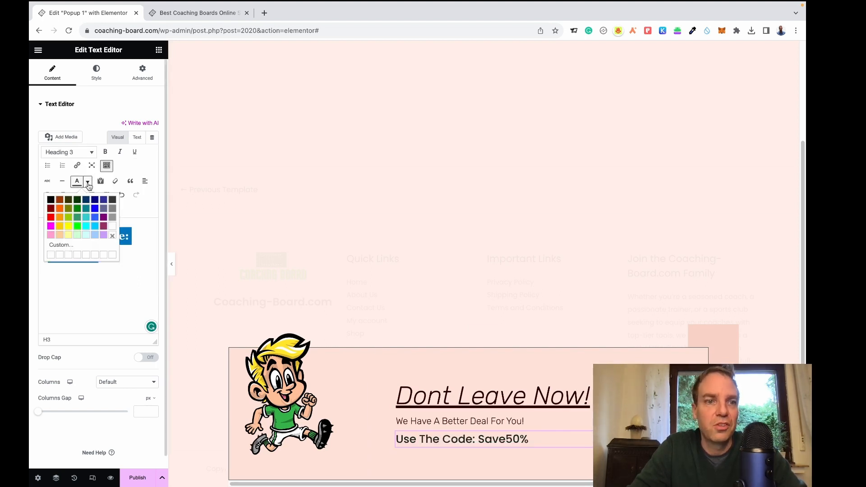
click(96, 208)
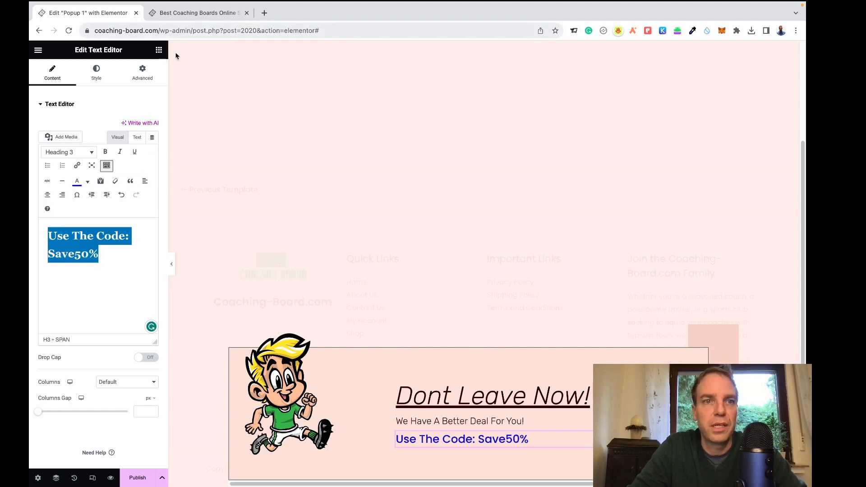
click(158, 49)
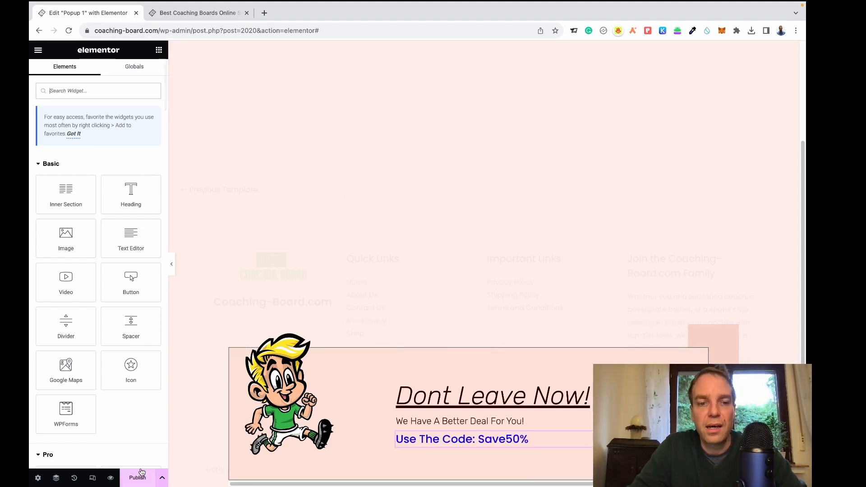
Open the publish settings, add a display condition that includes the Entire Site, and proceed to the triggers
click(143, 482)
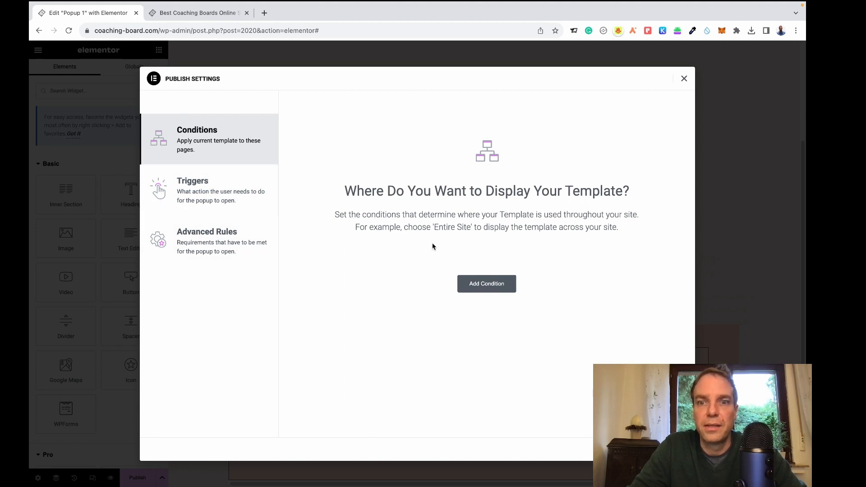
click(498, 285)
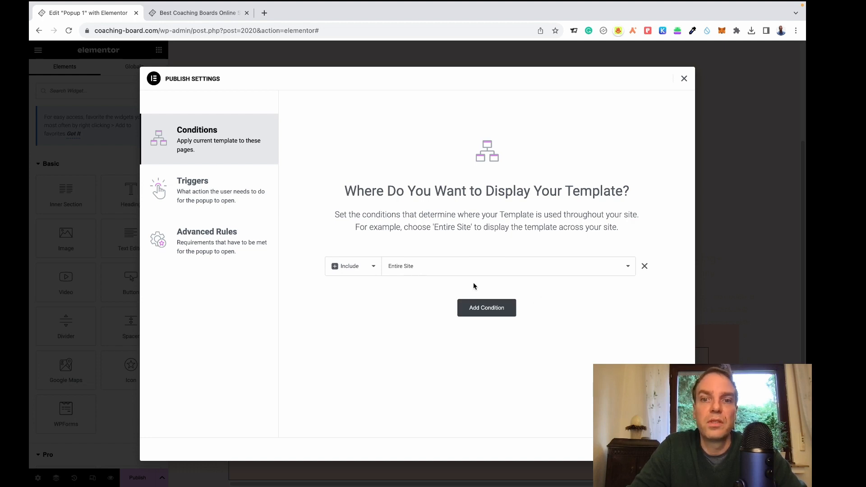
click(628, 269)
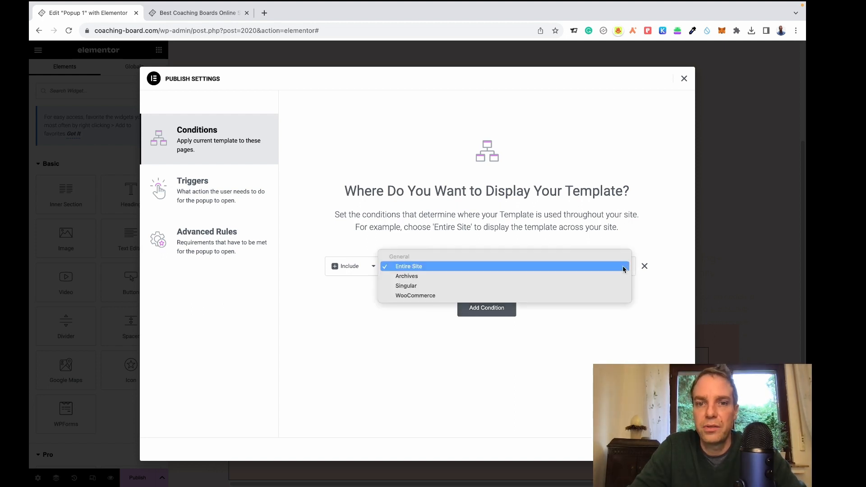
click(654, 232)
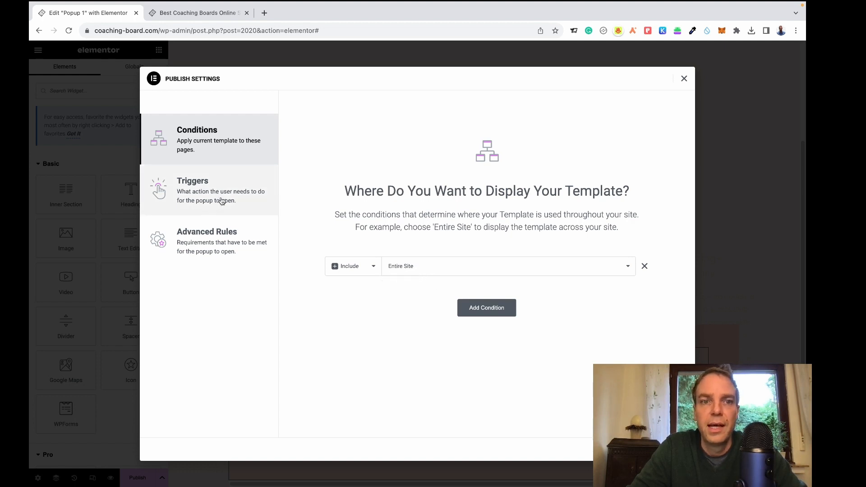
click(238, 202)
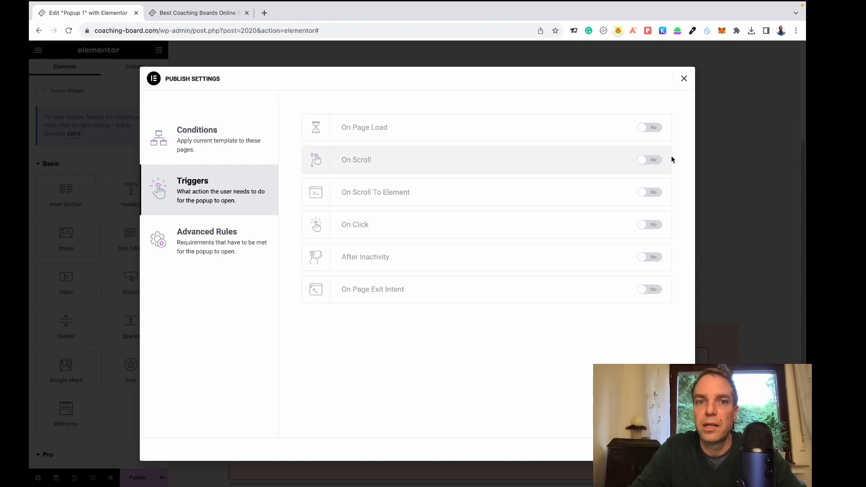
Preview the options of the On Page Load and On Scroll triggers, switching each one off again
click(652, 129)
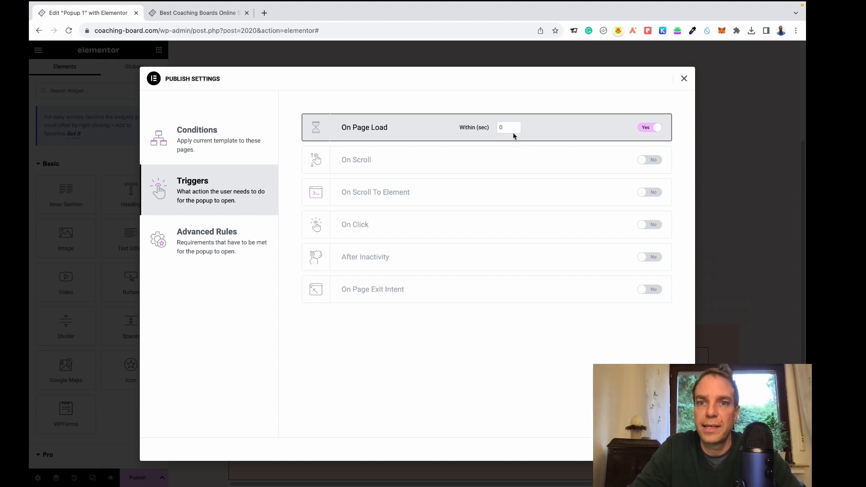
click(649, 131)
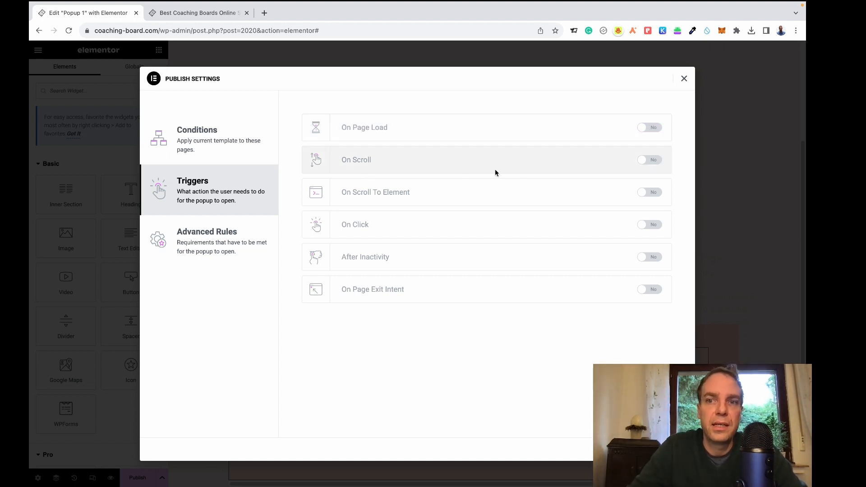
click(654, 160)
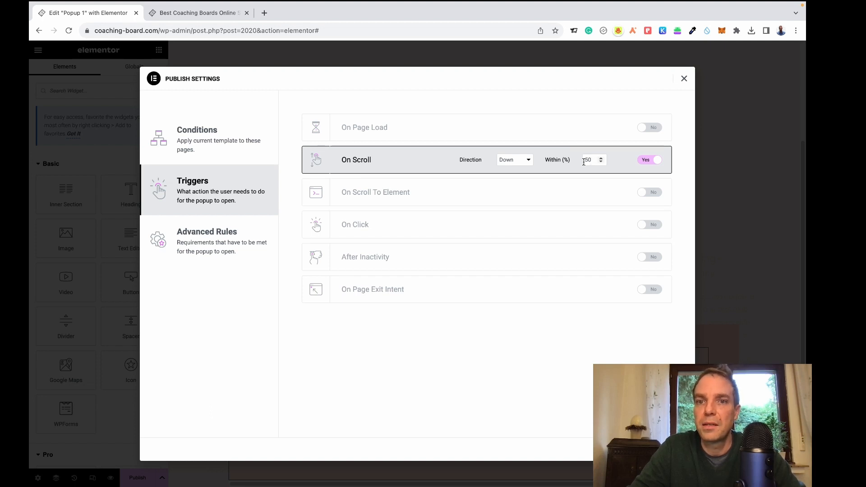
click(646, 160)
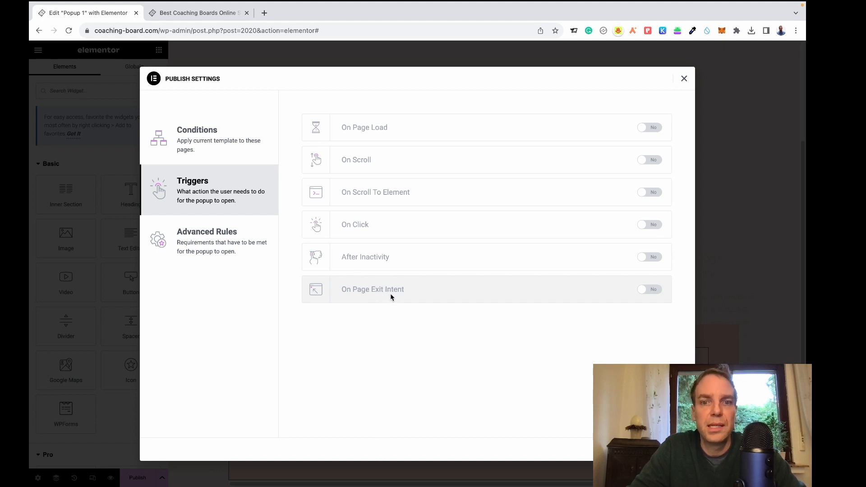
Enable the On Page Exit Intent trigger and publish the popup without any advanced rules
click(652, 292)
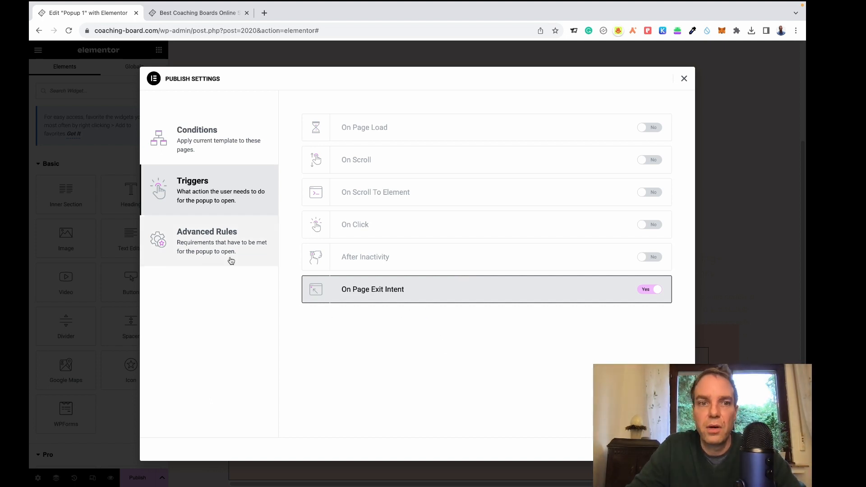
click(220, 246)
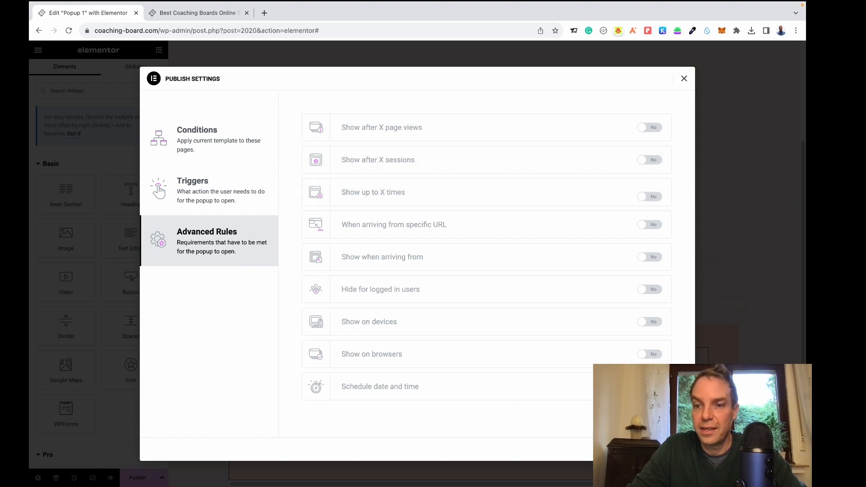
click(659, 449)
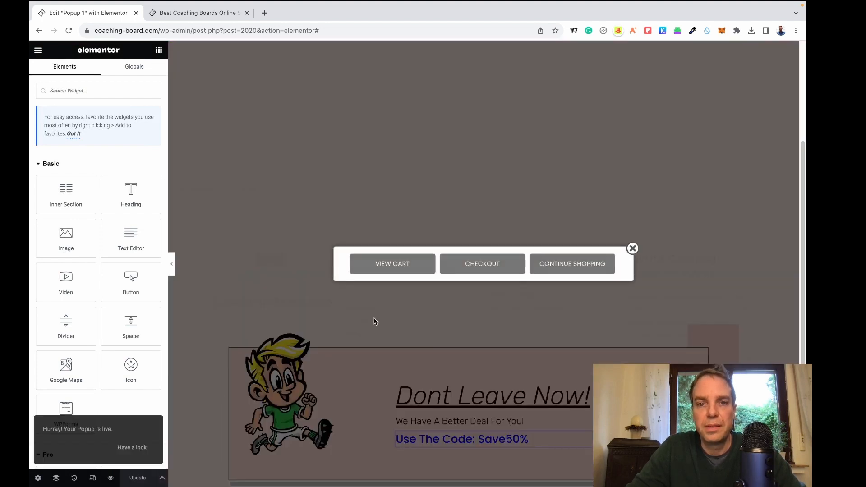
click(632, 249)
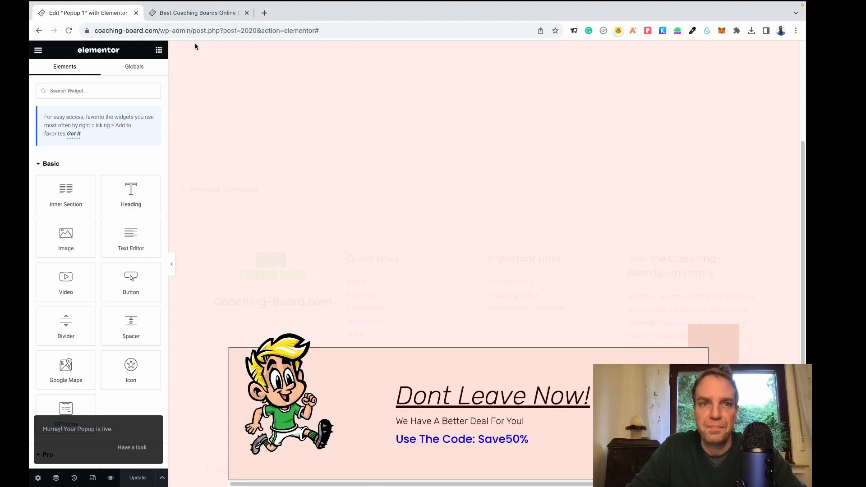
Reload the live coaching-board.com homepage, test the popup by moving to leave the page, and dismiss it
click(202, 15)
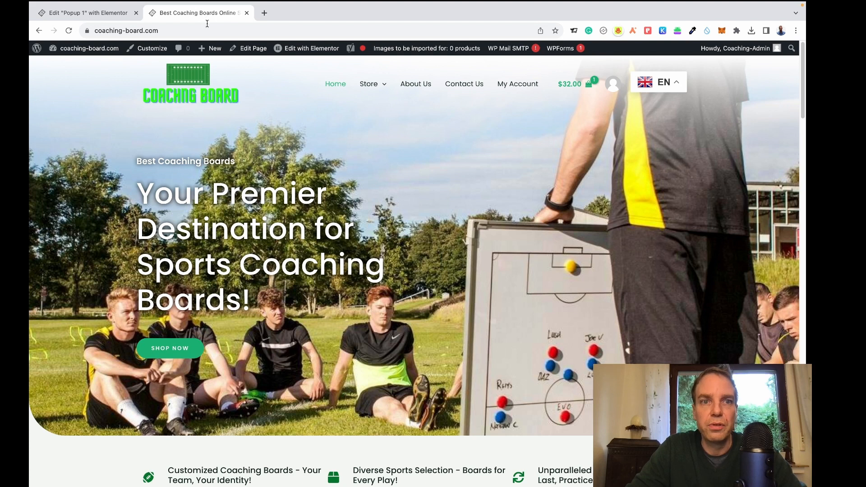
click(69, 31)
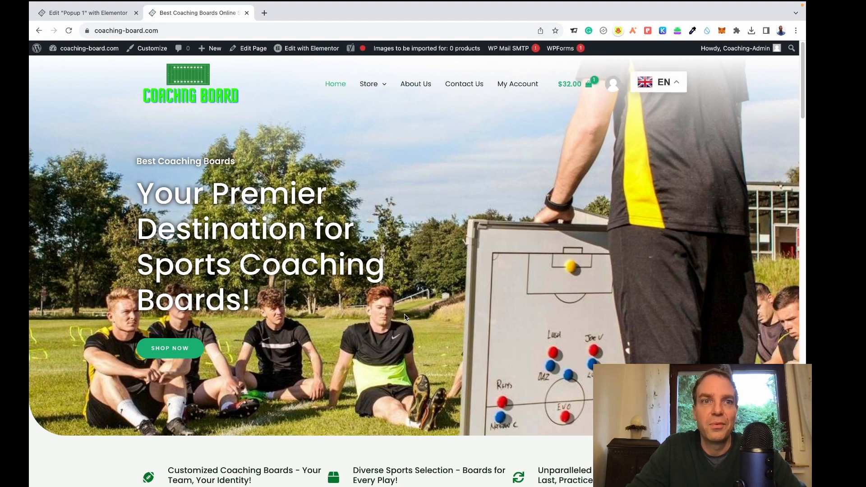
mouse_move(318, 5)
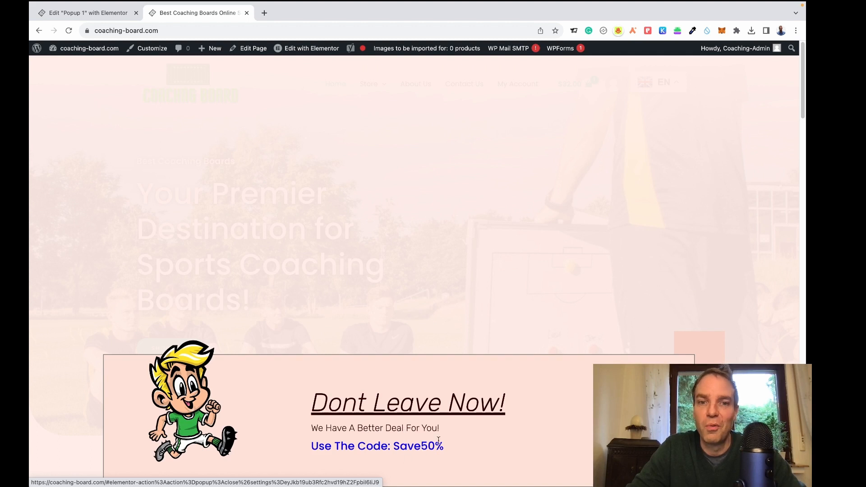
click(378, 259)
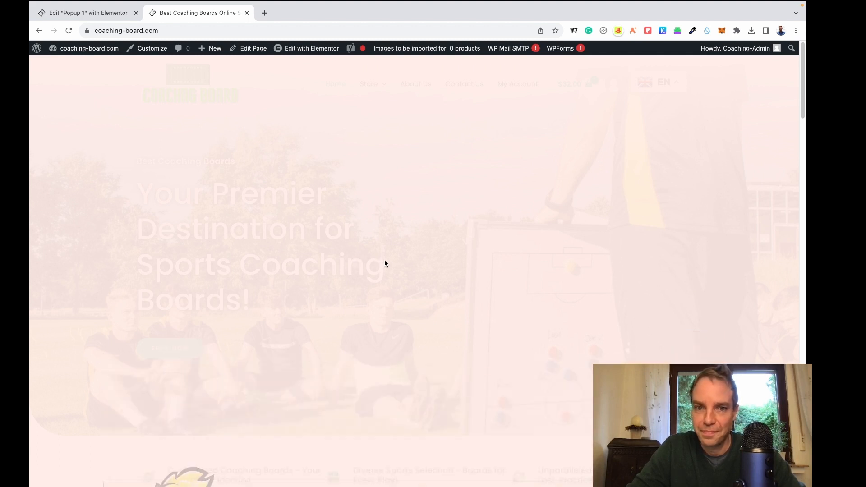